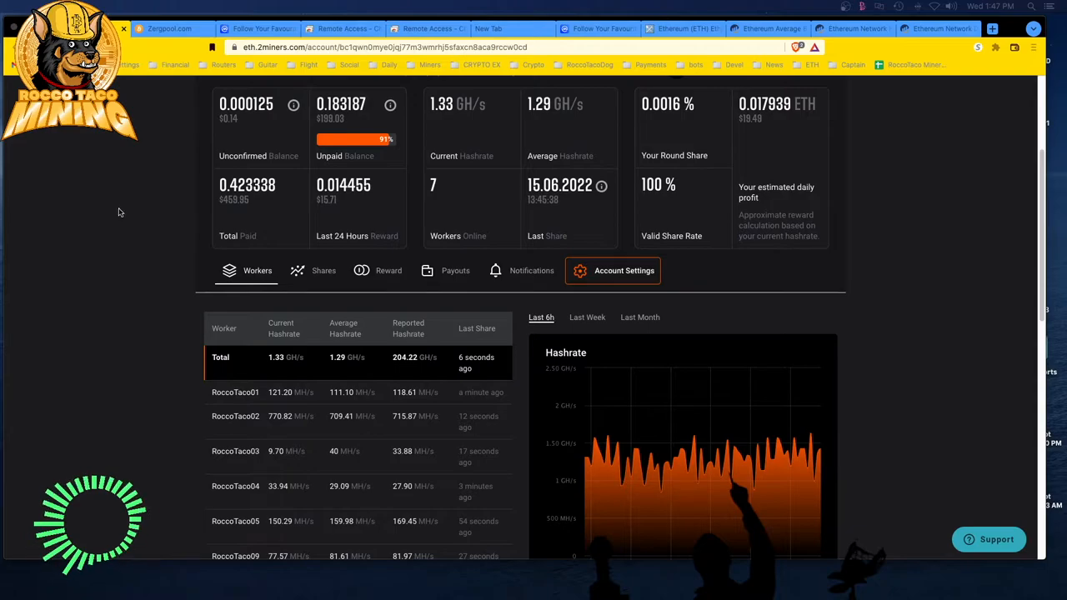
# Step: Switch to the MiningPoolStats 'Ethereum (ETH)' tab listing pools by hashrate
pyautogui.click(676, 28)
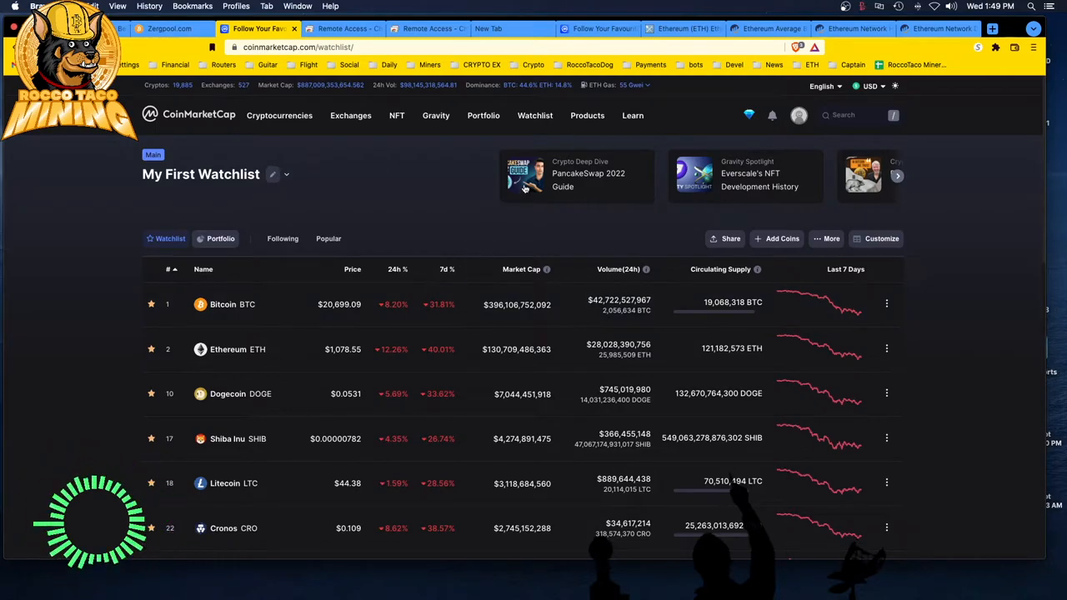
# Step: Switch to the Etherscan Ethereum Average Block Time Chart tab
pyautogui.click(760, 28)
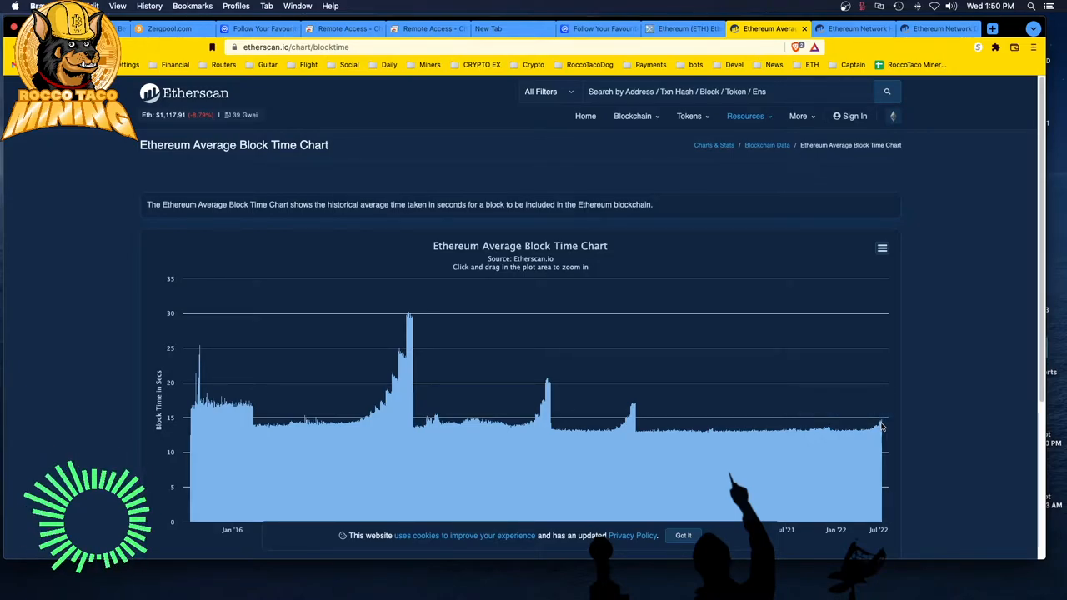
pyautogui.moveTo(854, 28)
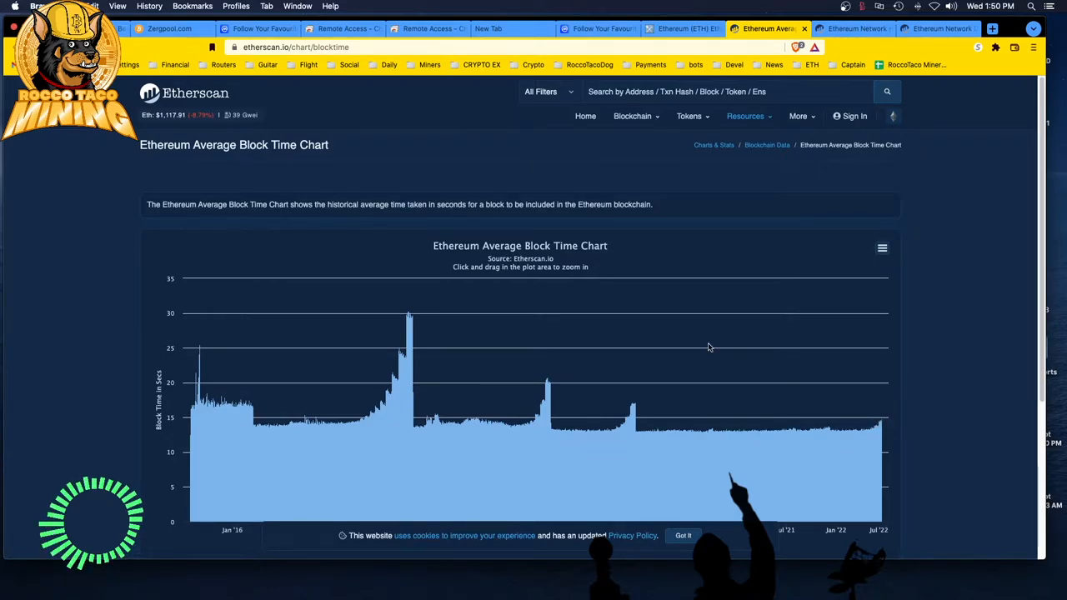
pyautogui.click(842, 31)
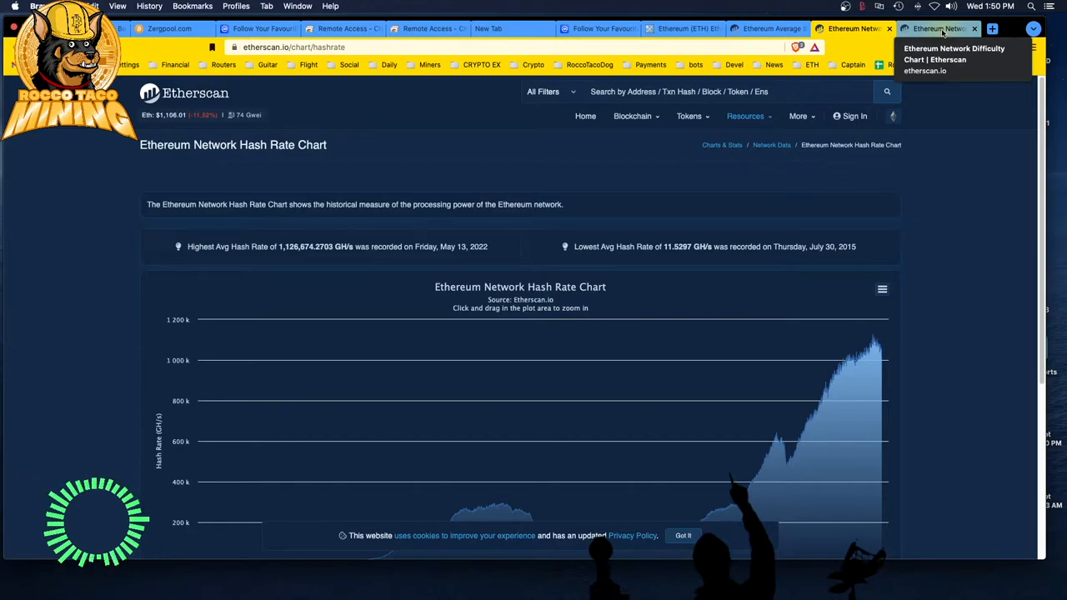
pyautogui.click(942, 32)
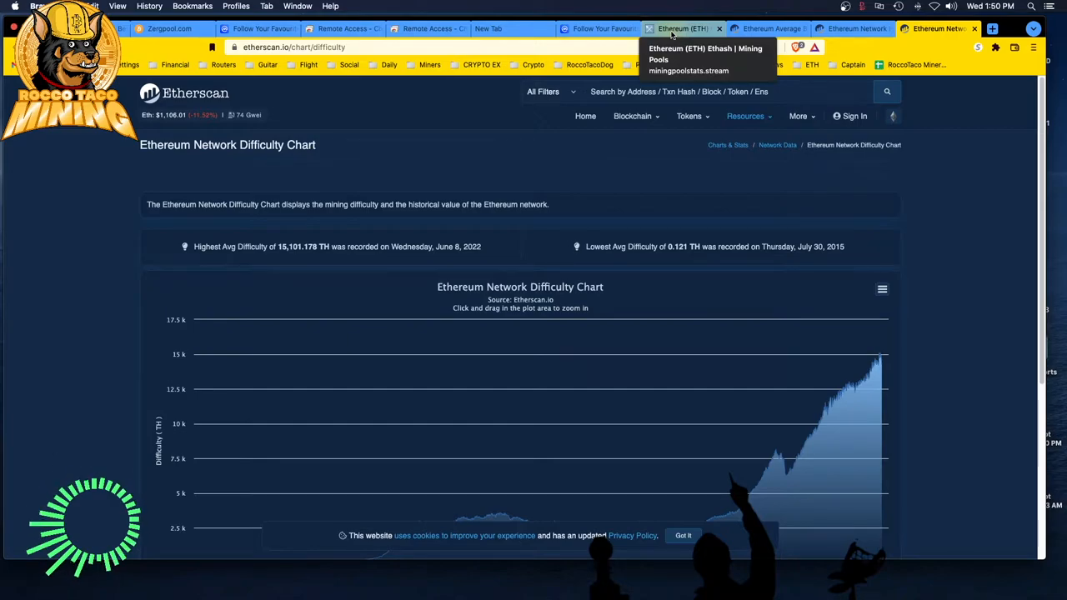
# Step: Switch to the 'Ethereum (ETH) Ethash | Mining Pools' tab on miningpoolstats.stream
pyautogui.click(672, 29)
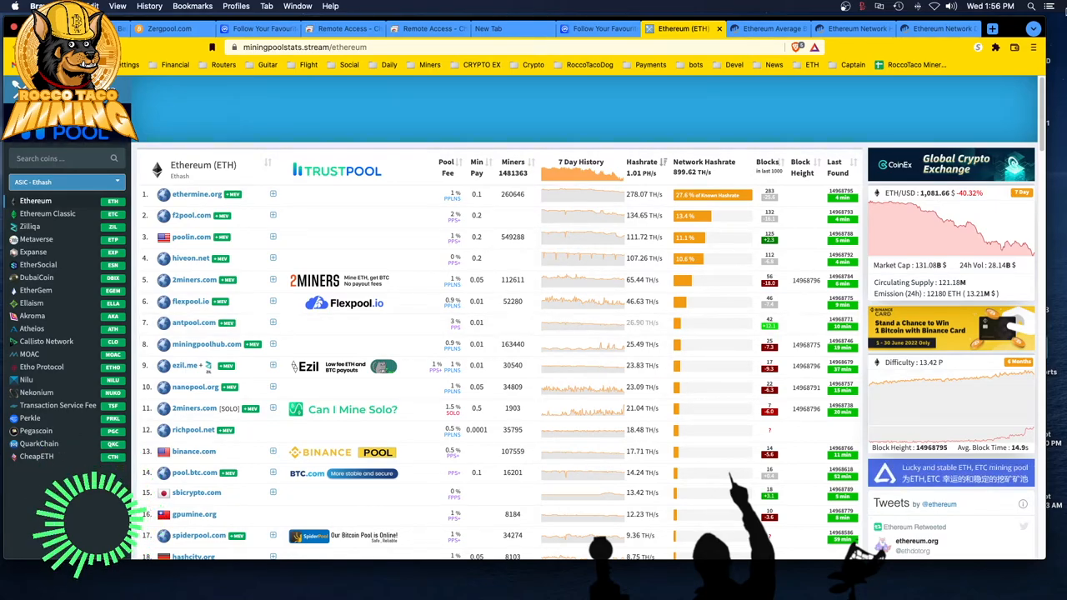
# Step: Switch to the eth.2miners.com account tab showing the worker dashboard
pyautogui.click(167, 28)
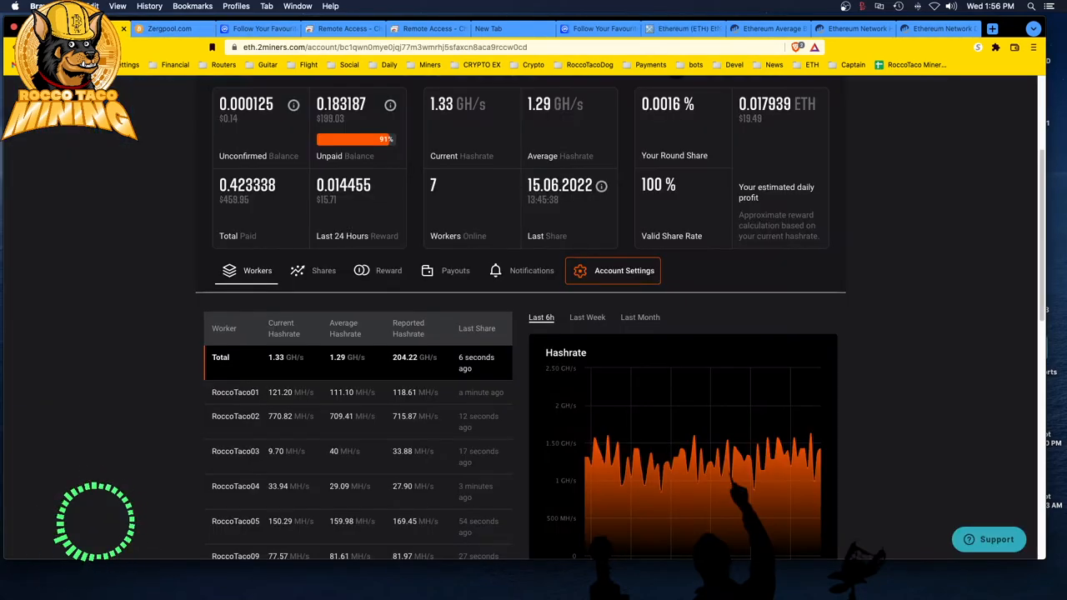